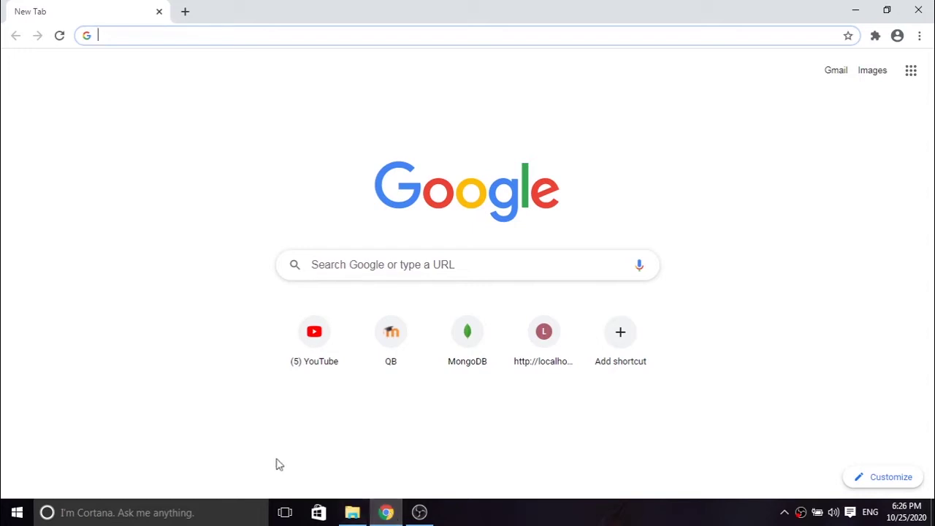
- Search the web for 'subtitle edit' and open the official nikse.dk Subtitle Edit page
{"action": "left_click", "coordinate": [377, 34]}
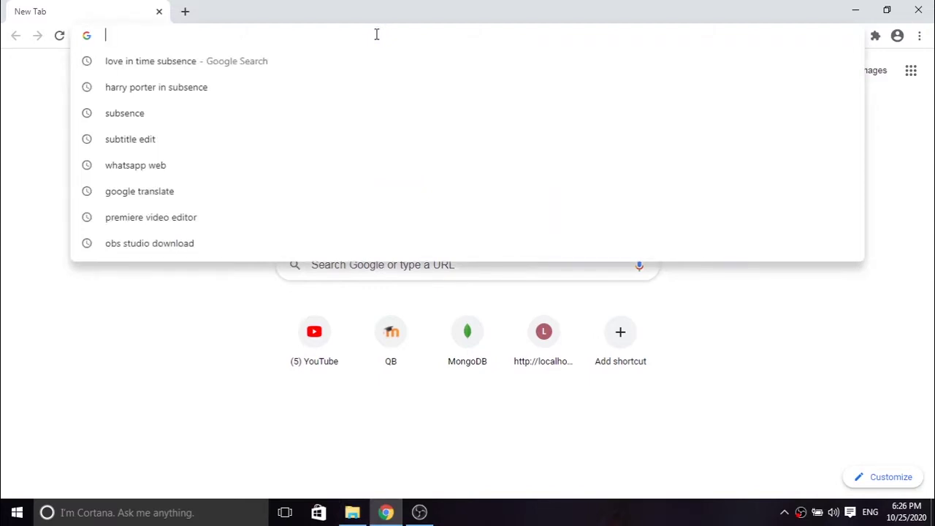
{"action": "type", "text": "sub"}
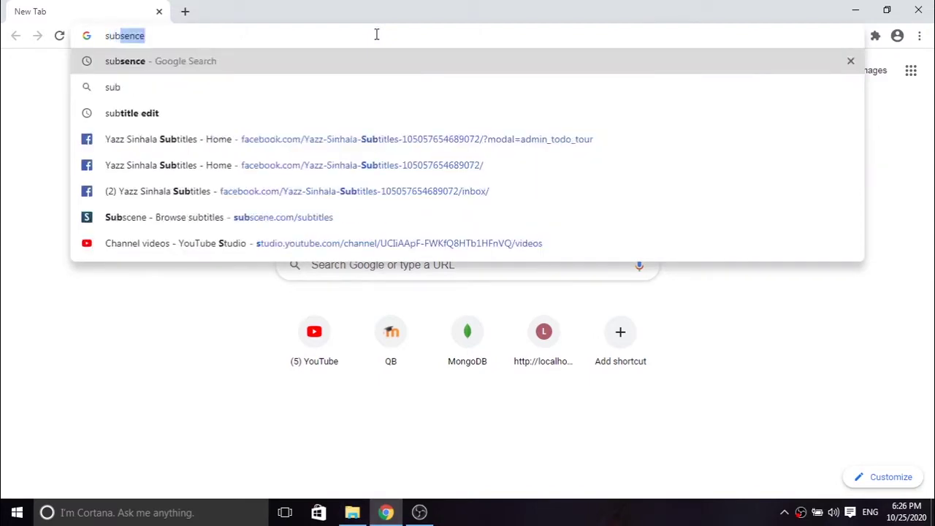
{"action": "left_click", "coordinate": [289, 119]}
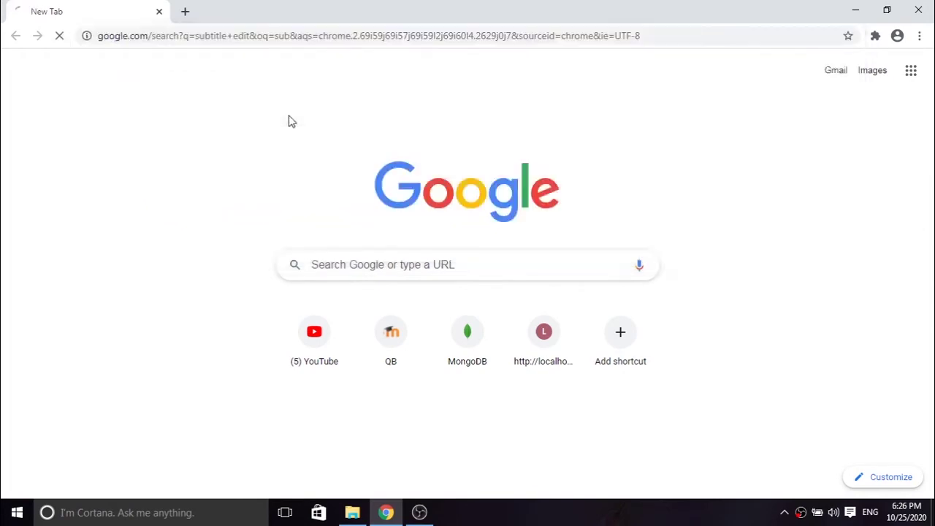
{"action": "left_click", "coordinate": [233, 192]}
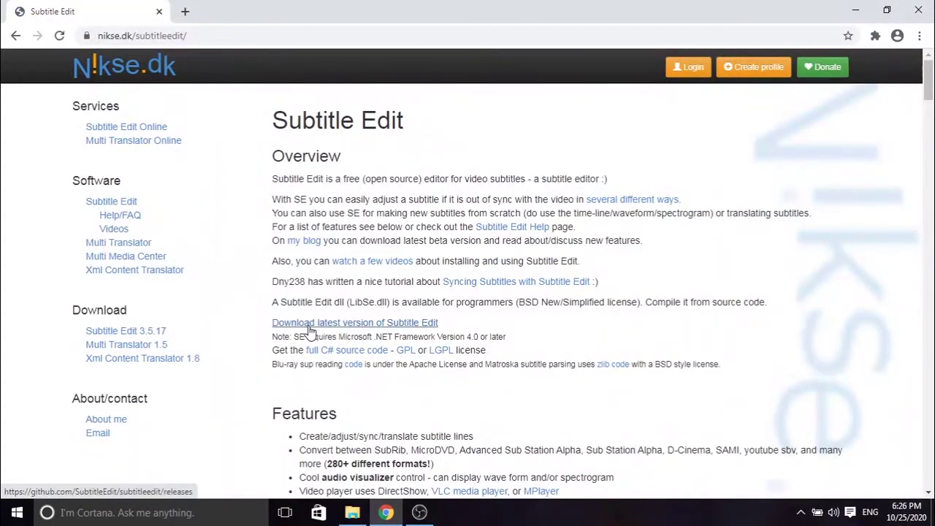
- Download SubtitleEdit-3.5.17-Setup.zip from the GitHub releases page and show its download options
{"action": "left_click", "coordinate": [310, 330]}
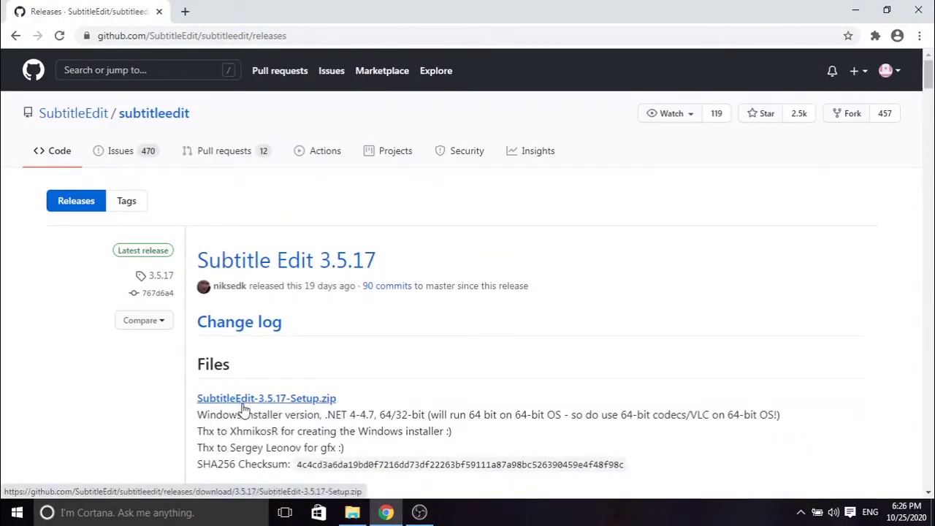
{"action": "left_click", "coordinate": [244, 408]}
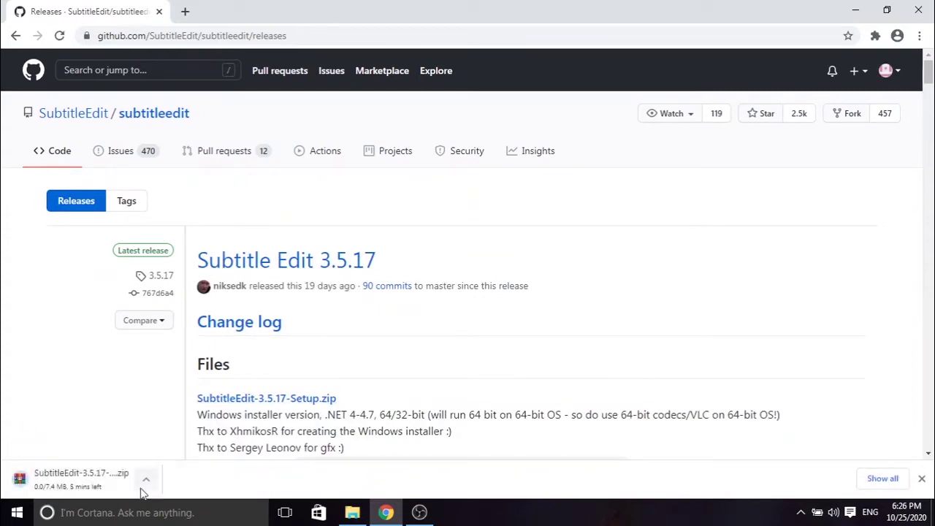
{"action": "left_click", "coordinate": [146, 480]}
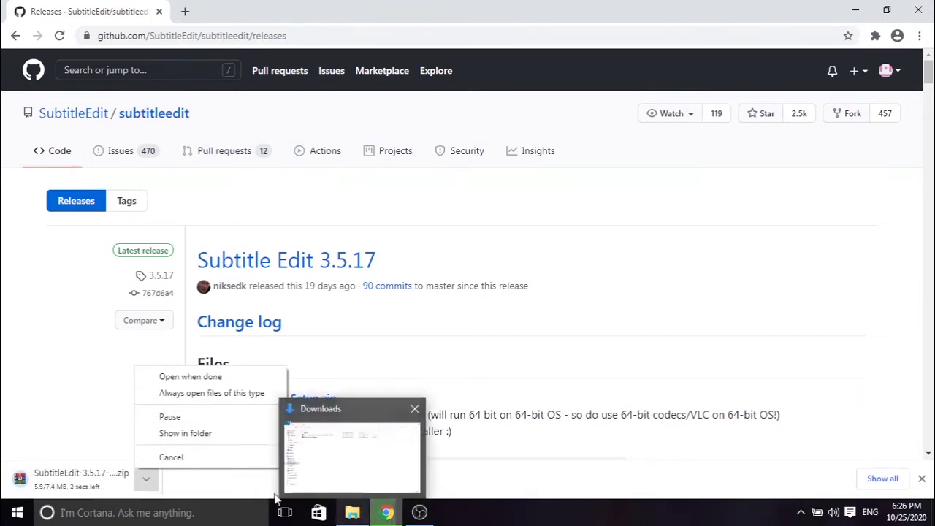
- Extract the SubtitleEdit-3.5.16-Setup archive into the Downloads folder
{"action": "left_click", "coordinate": [353, 513]}
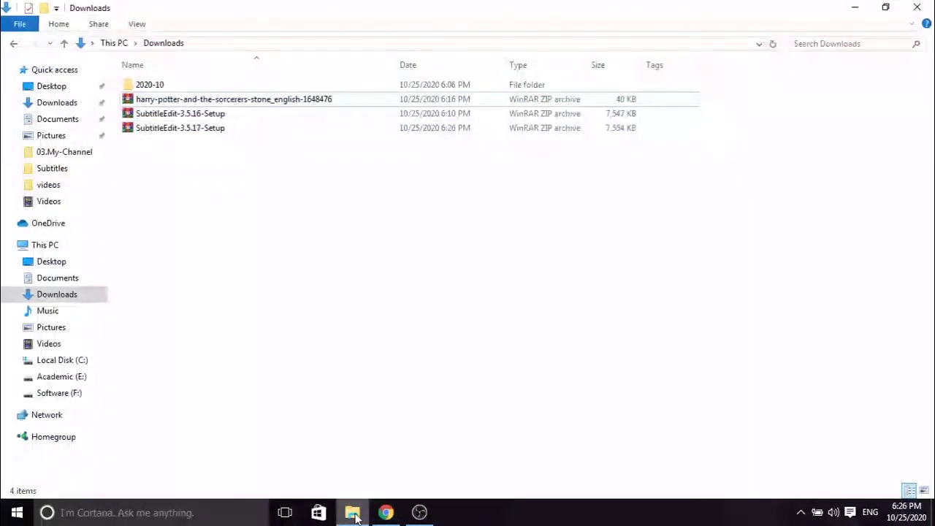
{"action": "left_click", "coordinate": [380, 117]}
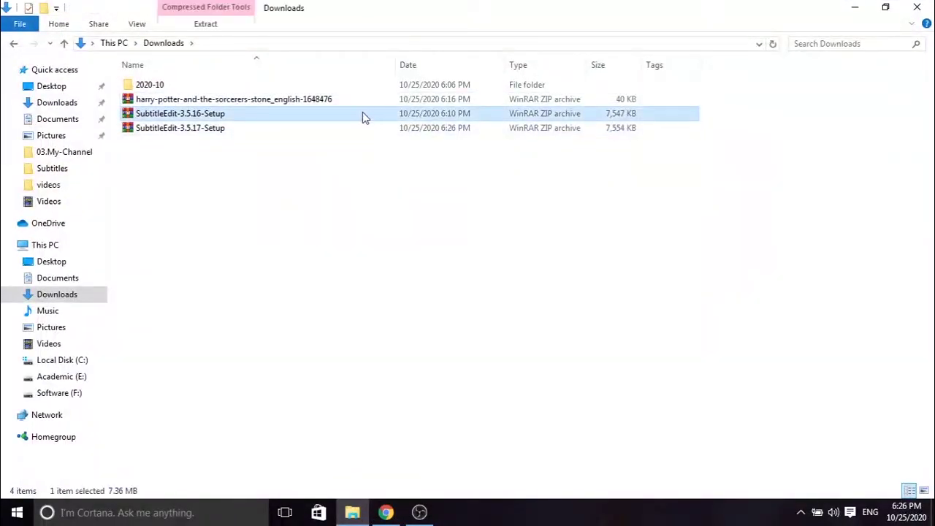
{"action": "right_click", "coordinate": [362, 115]}
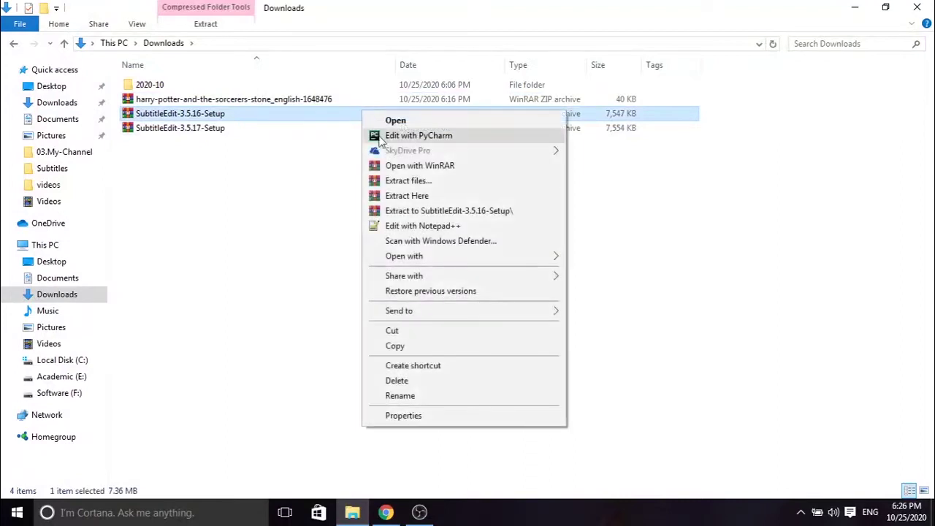
{"action": "left_click", "coordinate": [404, 196]}
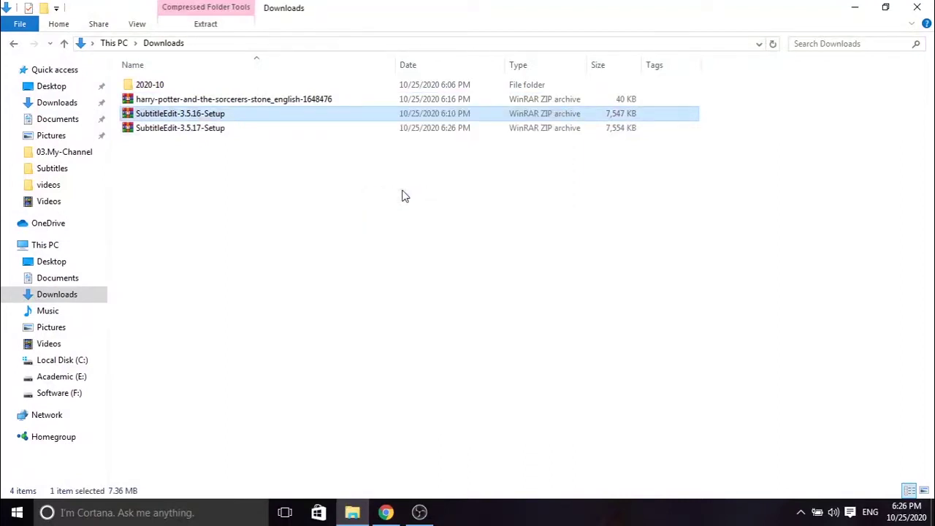
- Launch the extracted installer in English and accept the license agreement
{"action": "double_click", "coordinate": [353, 146]}
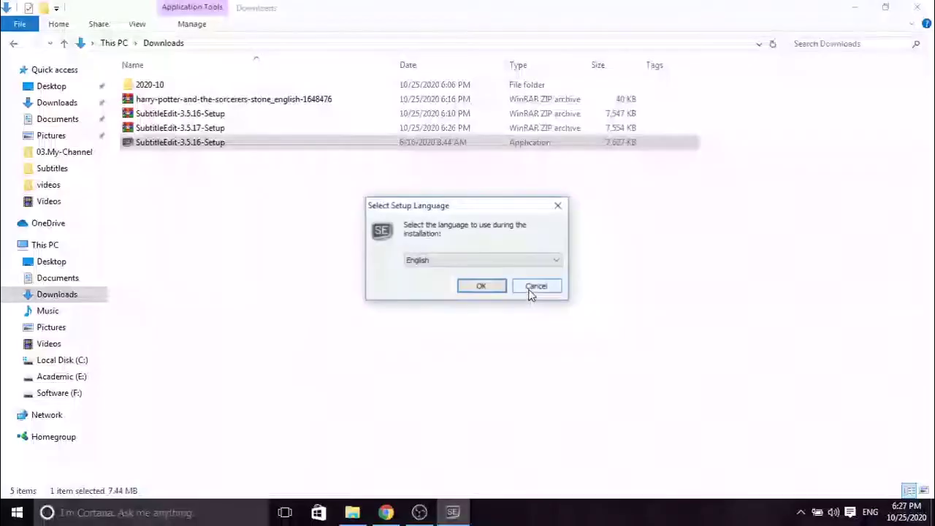
{"action": "left_click", "coordinate": [485, 286]}
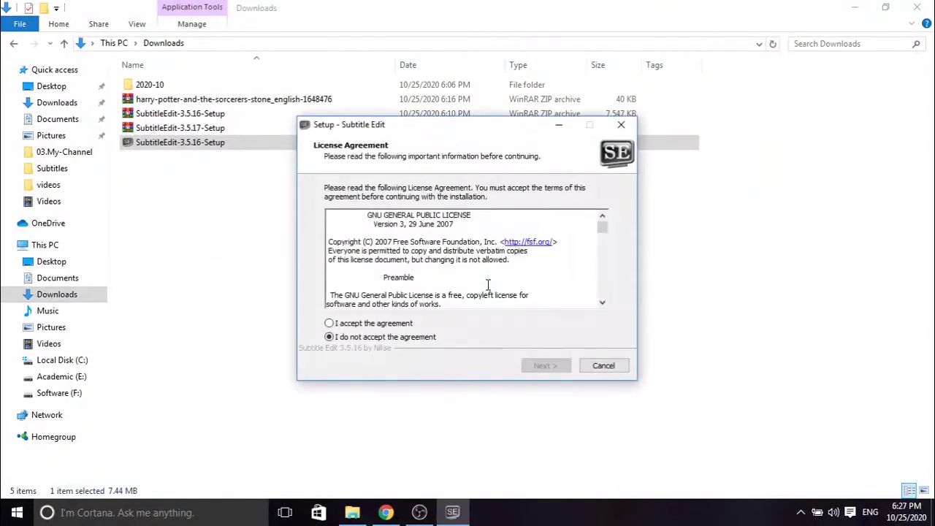
{"action": "left_click", "coordinate": [329, 323]}
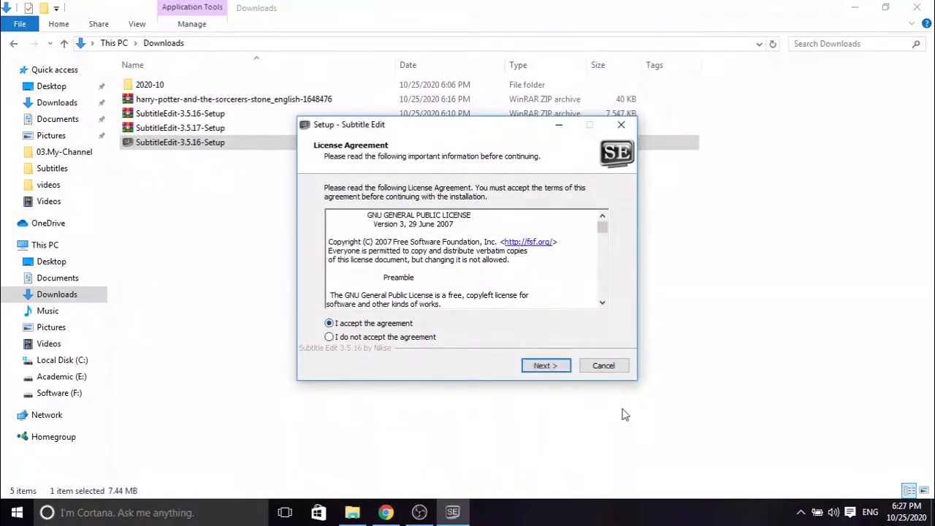
{"action": "left_click", "coordinate": [546, 365]}
- Install Subtitle Edit into the existing default folder, then return to Chrome
{"action": "left_click", "coordinate": [546, 365]}
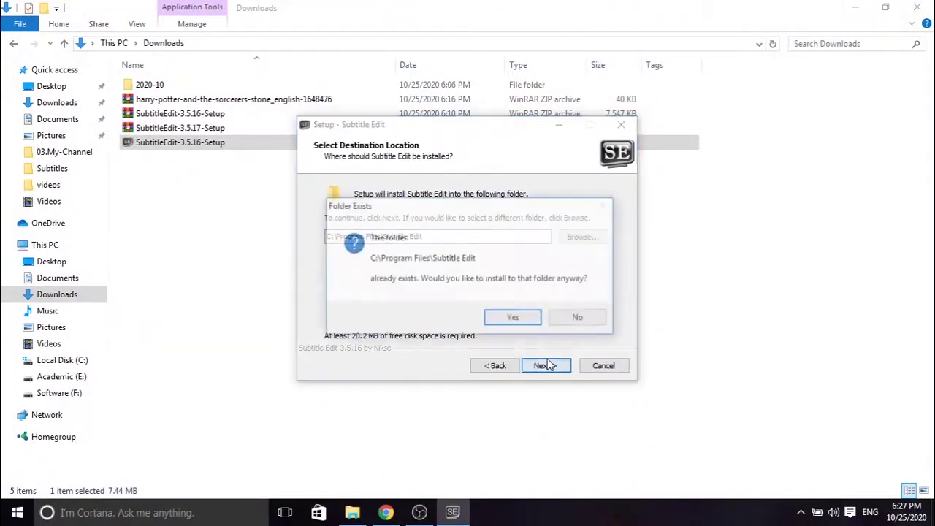
{"action": "left_click", "coordinate": [506, 317]}
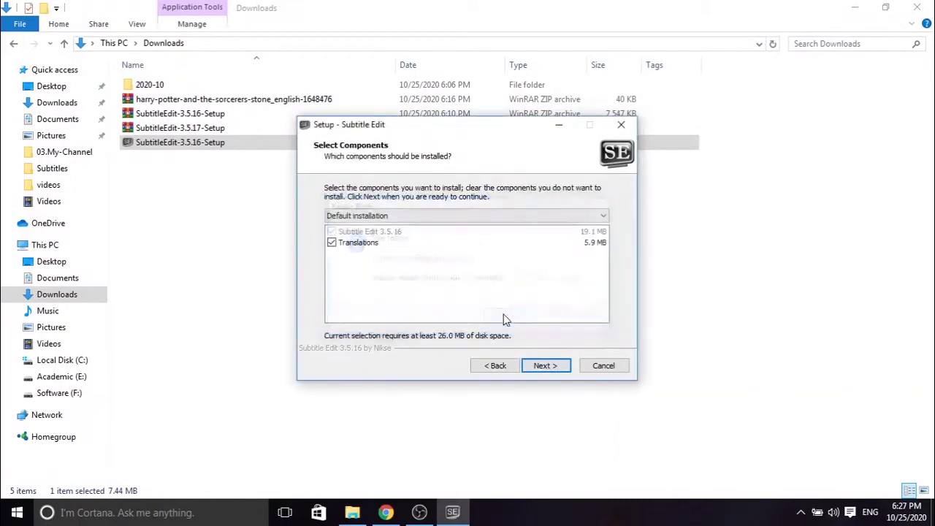
{"action": "left_click", "coordinate": [542, 371]}
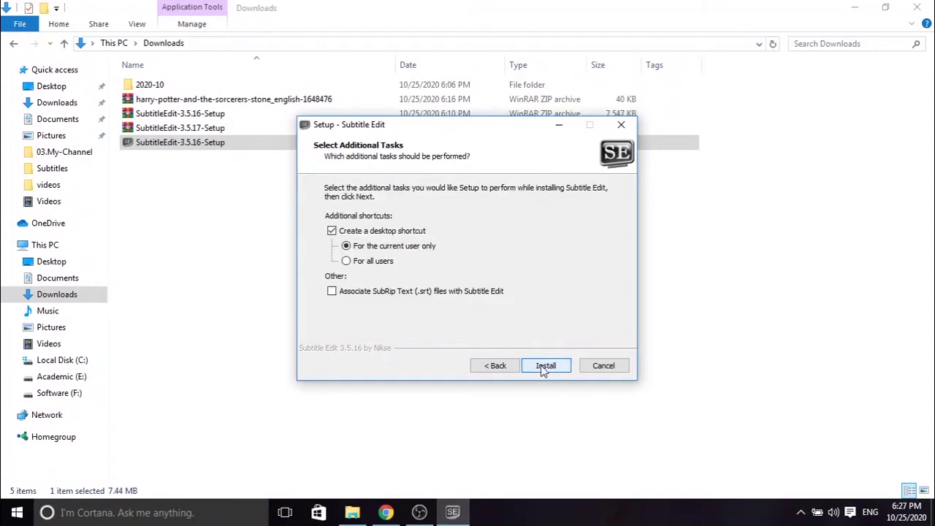
{"action": "left_click", "coordinate": [542, 371]}
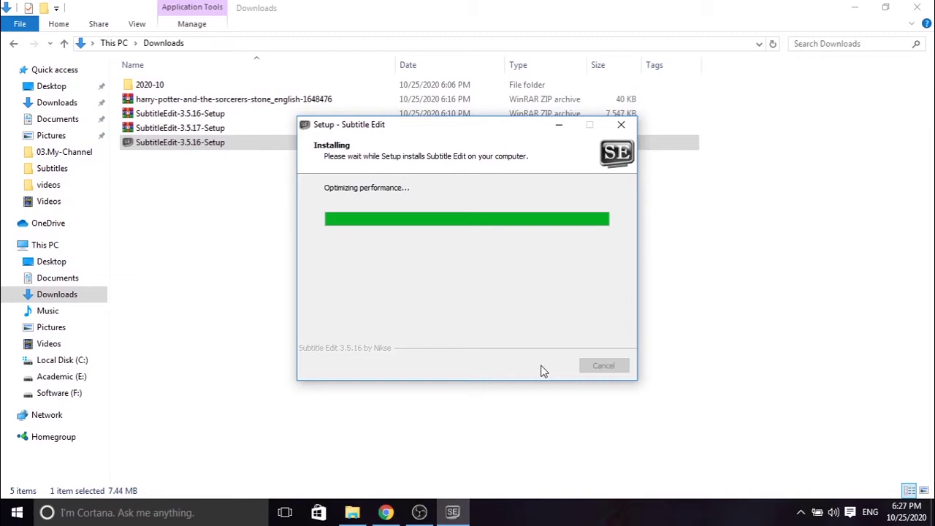
{"action": "left_click", "coordinate": [385, 513]}
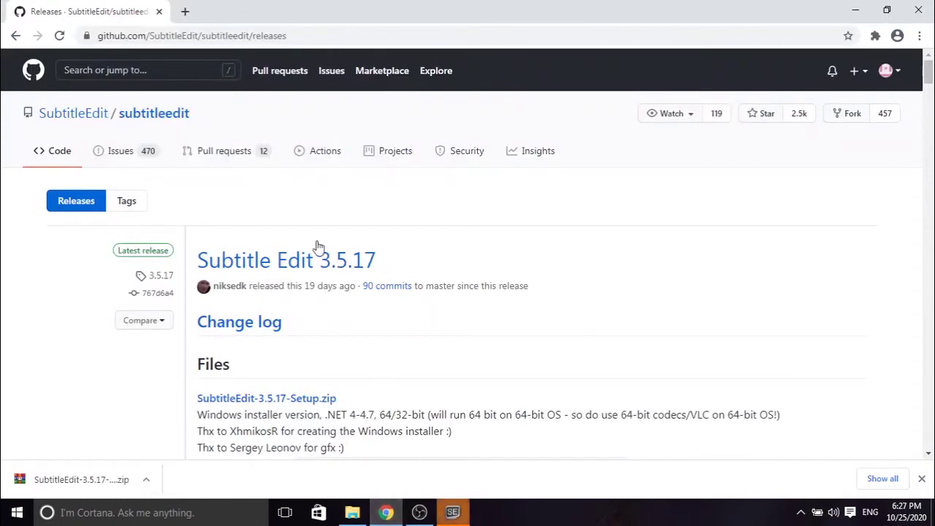
- Load subscene.com/subtitles in a new Chrome tab
{"action": "left_click", "coordinate": [186, 13]}
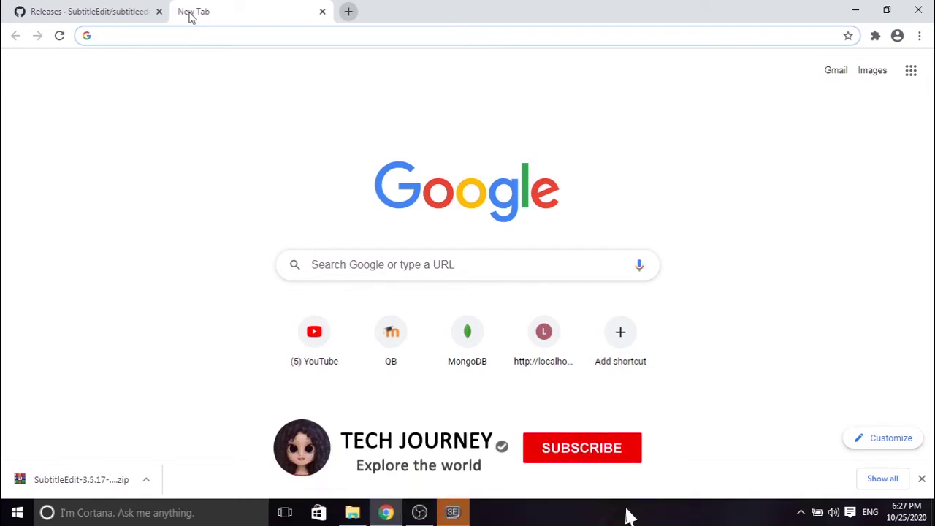
{"action": "type", "text": "su"}
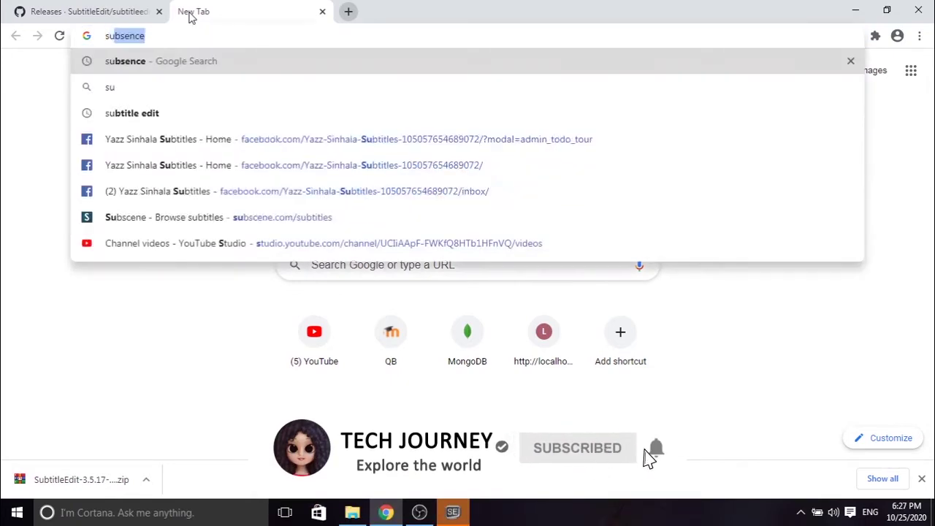
{"action": "key", "text": "BackSpace"}
{"action": "key", "text": "BackSpace"}
{"action": "key", "text": "BackSpace"}
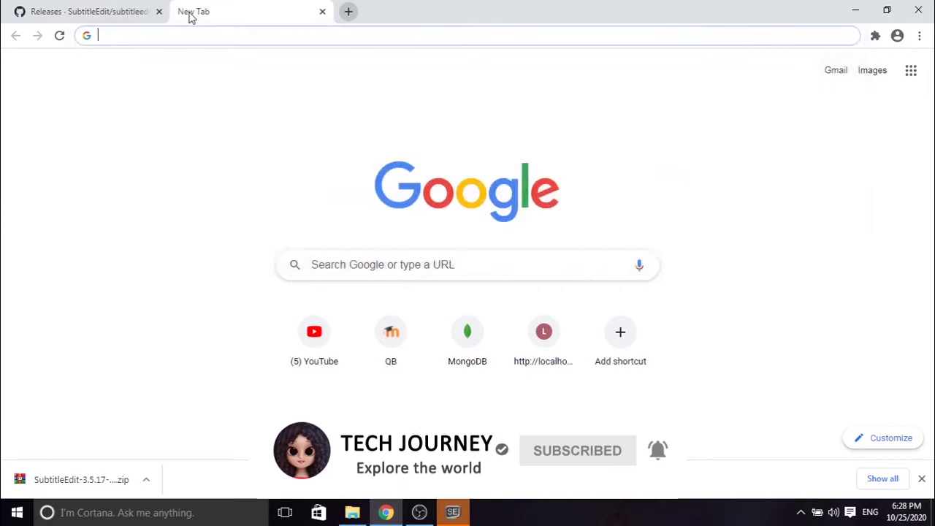
{"action": "type", "text": "https://subscene.com/subtitles"}
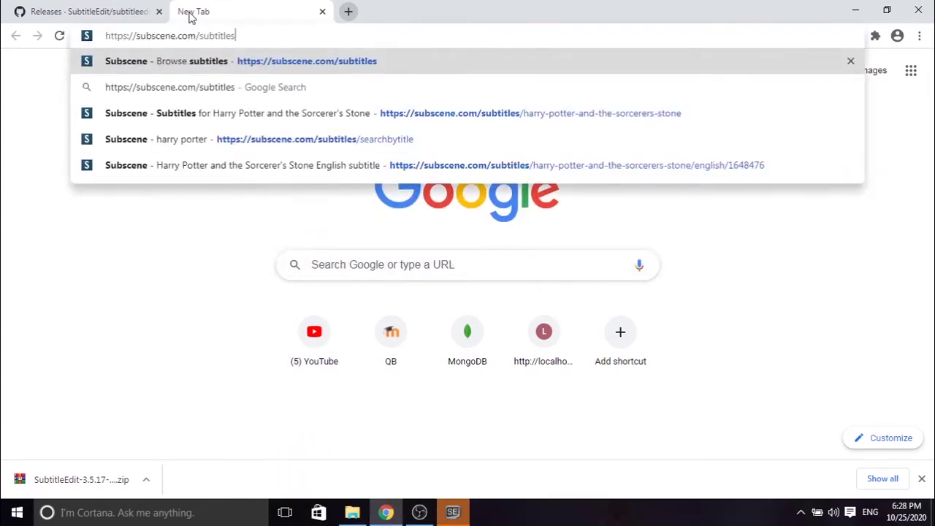
{"action": "key", "text": "Return"}
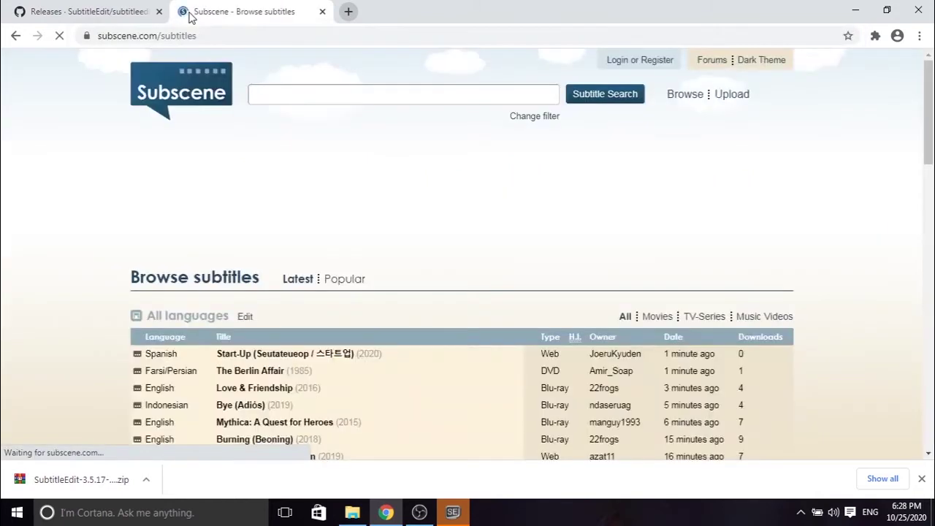
- Search Subscene for 'harry porter' subtitles
{"action": "left_click", "coordinate": [290, 96]}
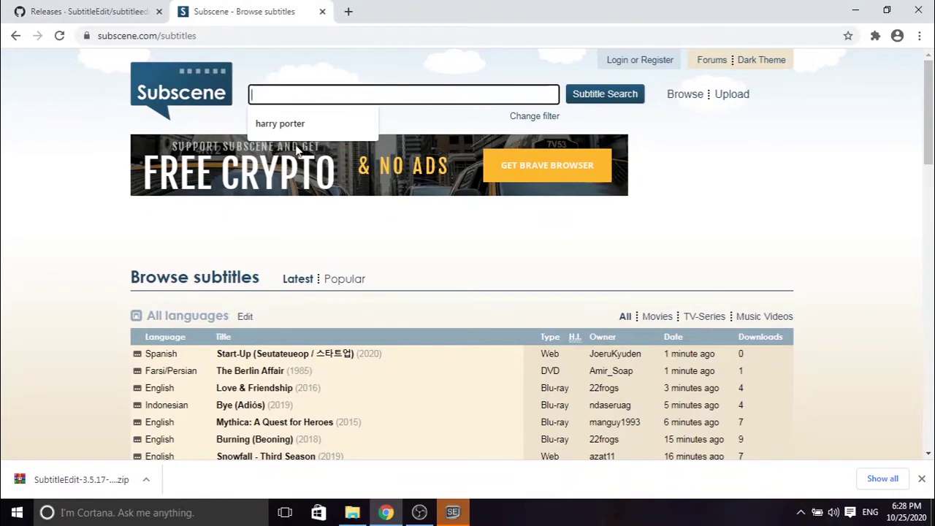
{"action": "left_click", "coordinate": [307, 122]}
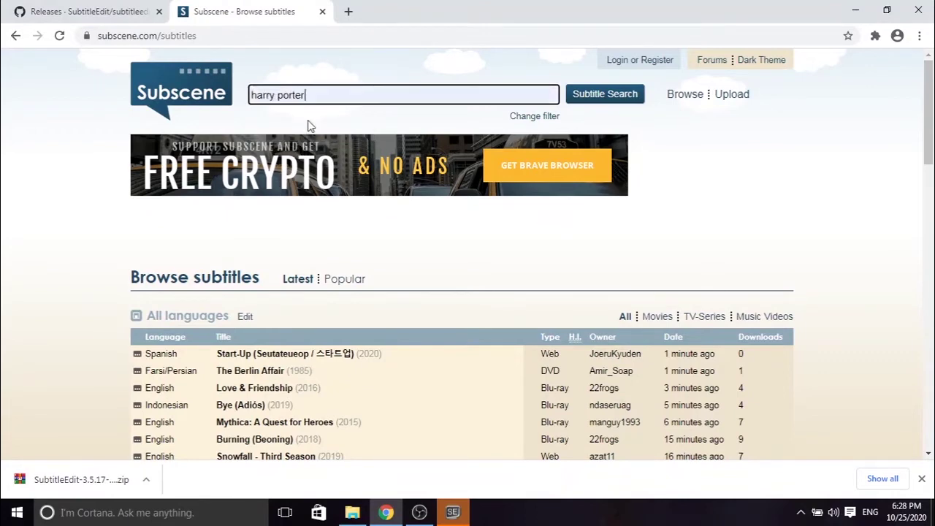
{"action": "left_click", "coordinate": [582, 93]}
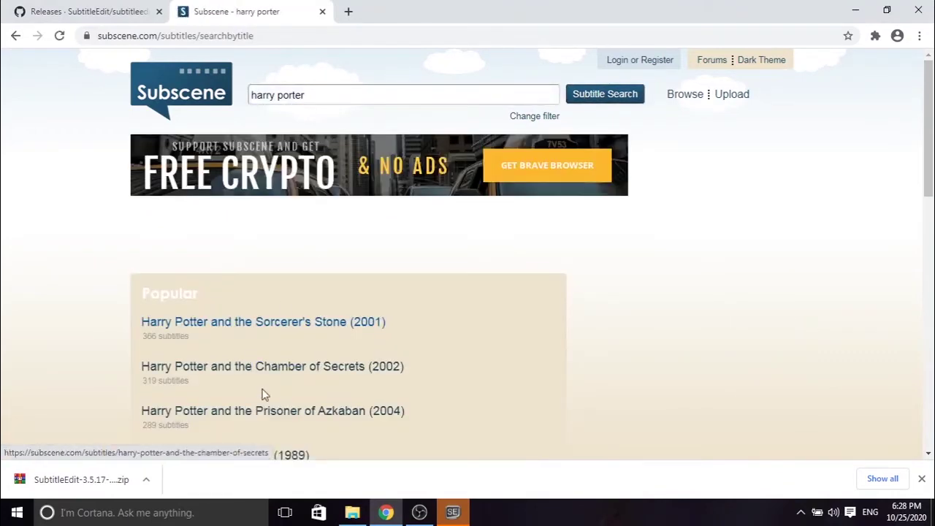
{"action": "left_click_drag", "start_coordinate": [931, 113], "coordinate": [931, 141]}
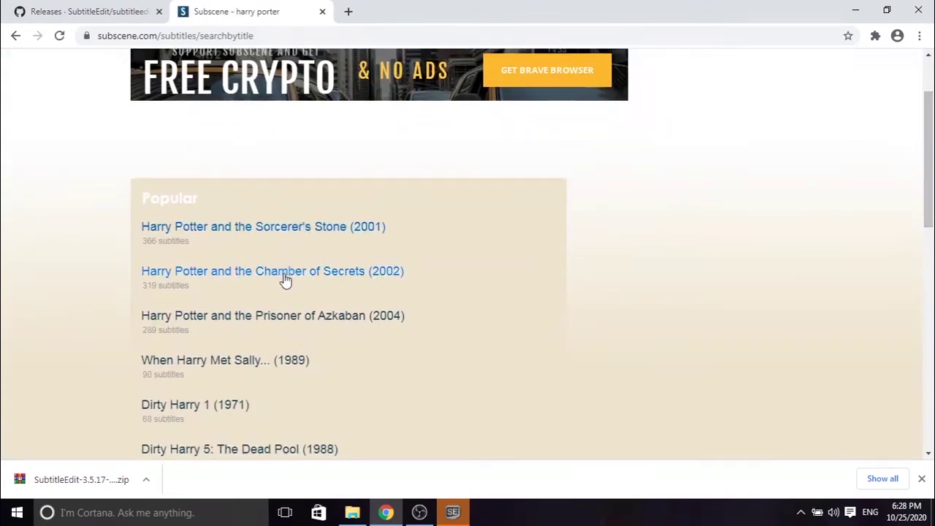
- Download the English Ultimate Extended Edition subtitle for Harry Potter and the Sorcerer's Stone
{"action": "left_click", "coordinate": [301, 232]}
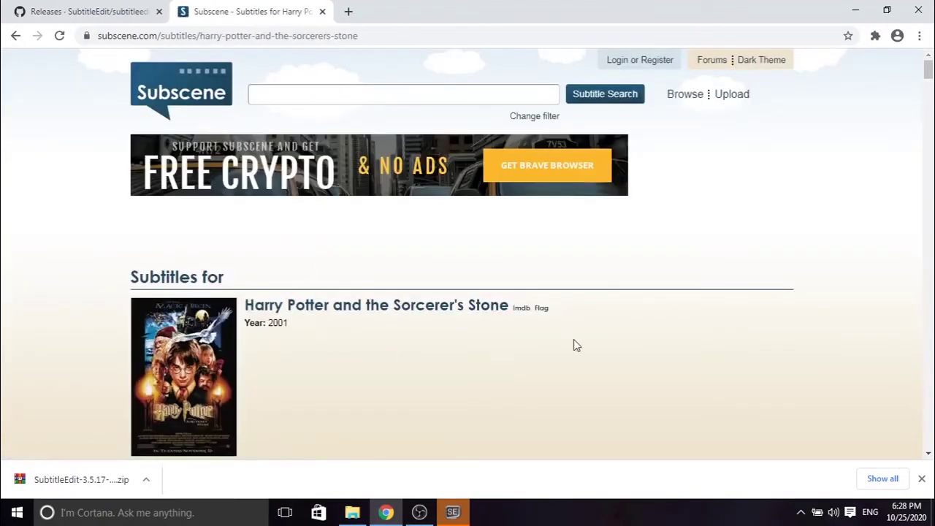
{"action": "scroll", "coordinate": [930, 91], "scroll_direction": "down", "scroll_amount": 5}
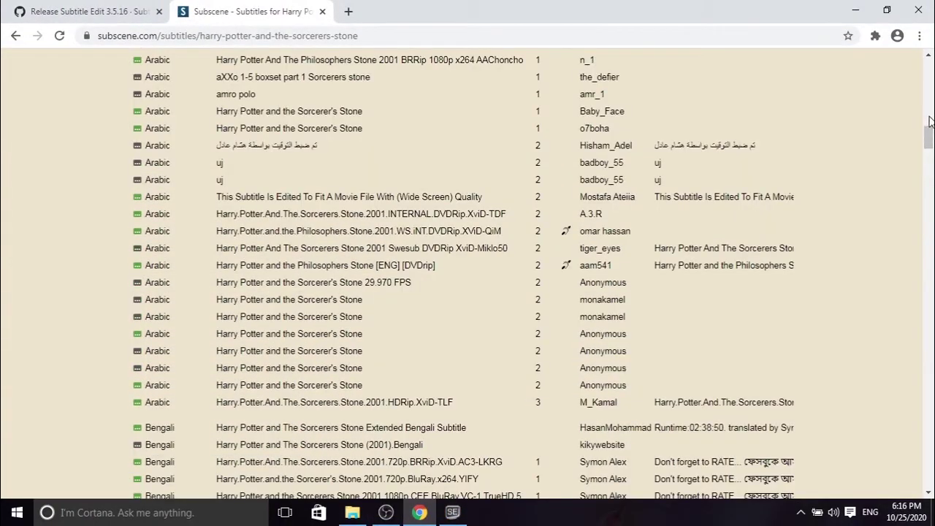
{"action": "left_click_drag", "start_coordinate": [932, 144], "coordinate": [931, 215]}
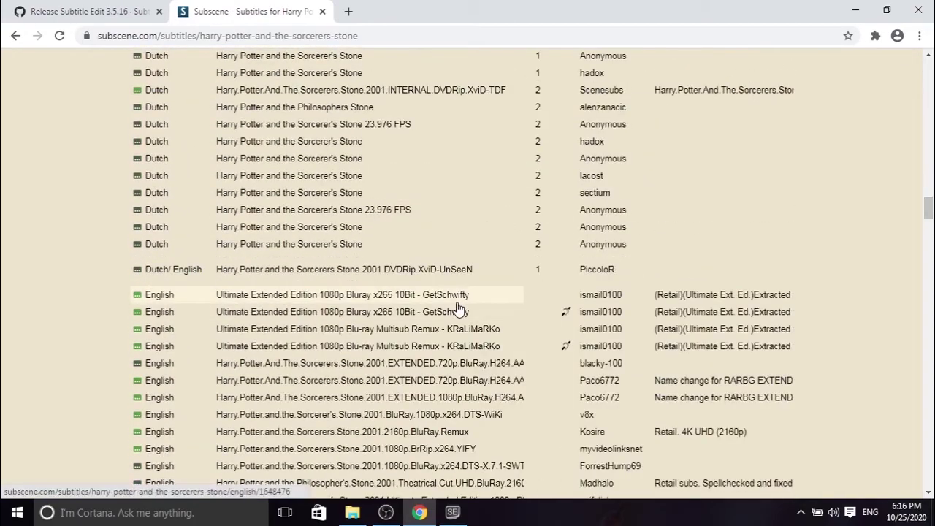
{"action": "left_click", "coordinate": [450, 301]}
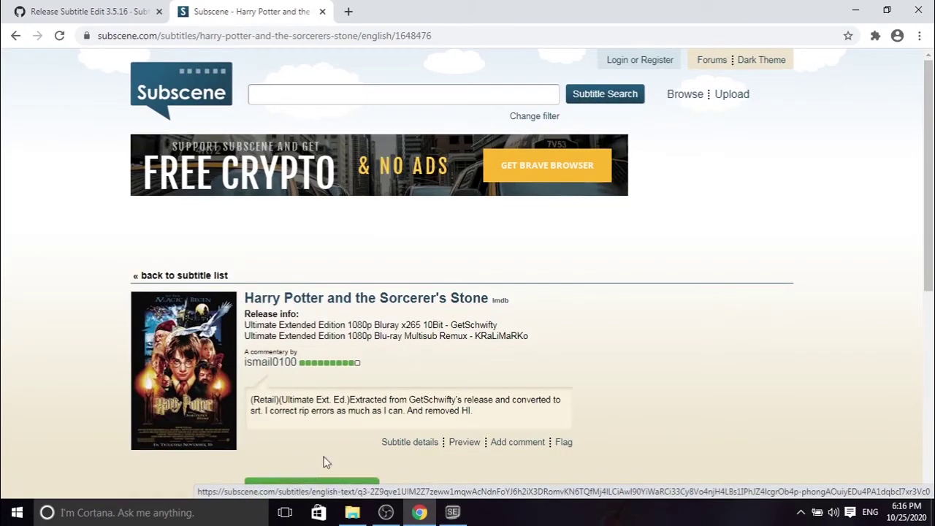
{"action": "scroll", "coordinate": [933, 153], "scroll_direction": "down", "scroll_amount": 3}
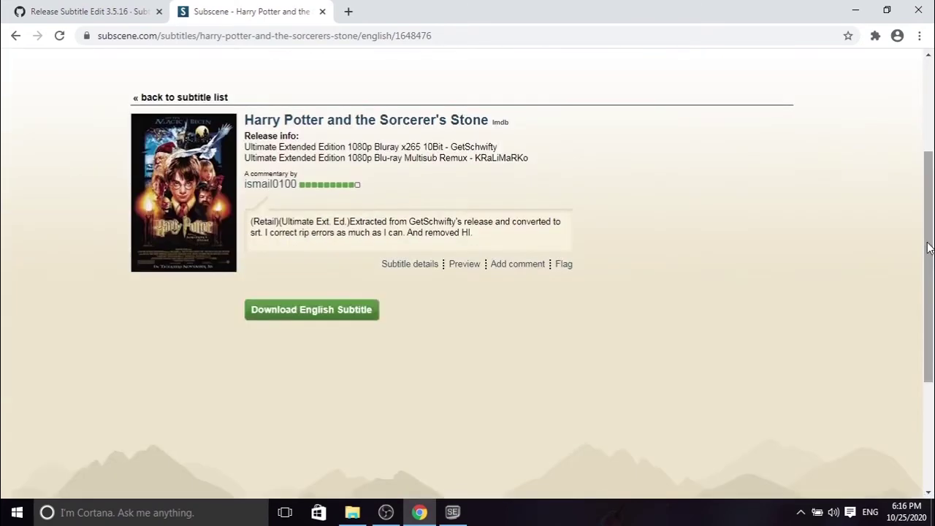
{"action": "left_click", "coordinate": [343, 314]}
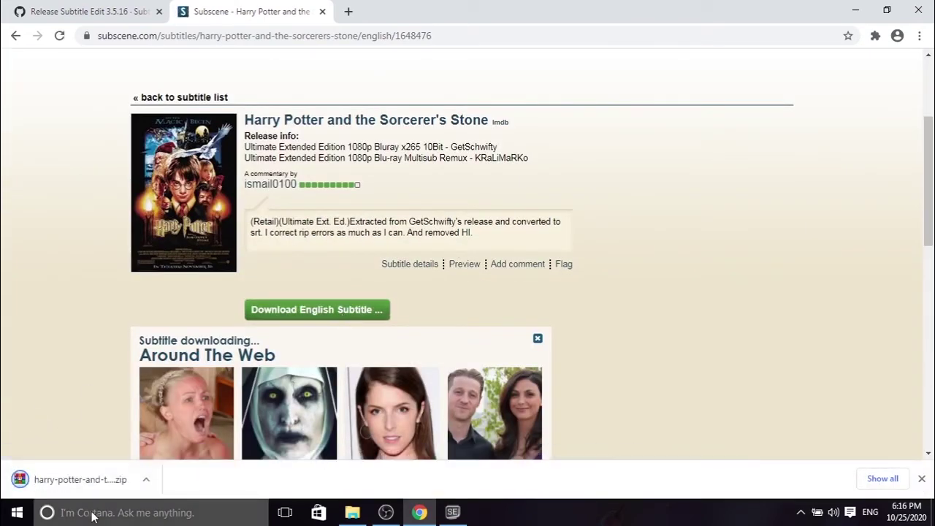
- Extract the Harry Potter subtitle zip in Downloads to get the Sorcerer's Stone SRT
{"action": "left_click", "coordinate": [353, 512]}
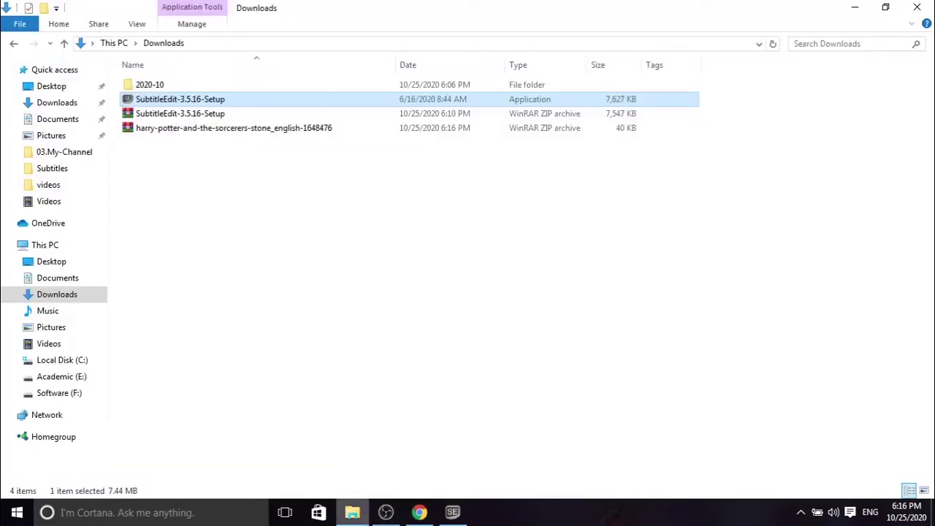
{"action": "left_click", "coordinate": [246, 129]}
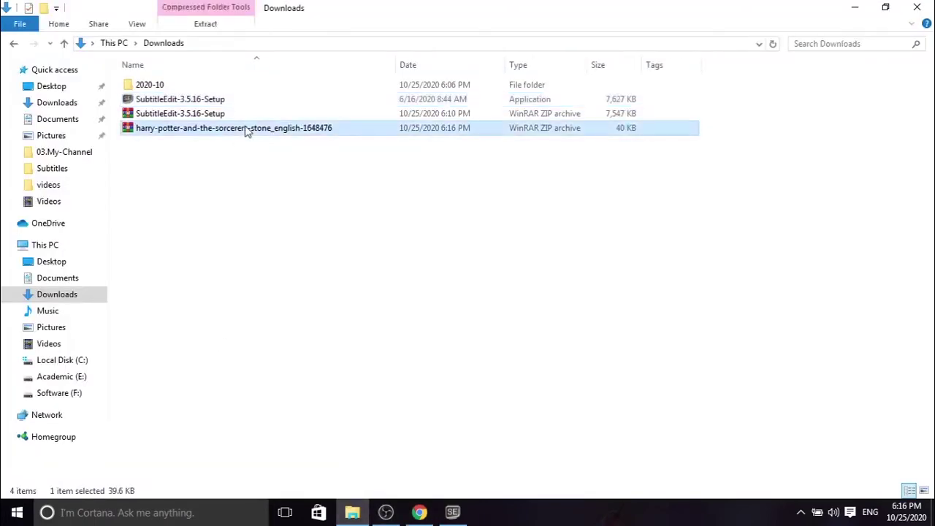
{"action": "right_click", "coordinate": [246, 130]}
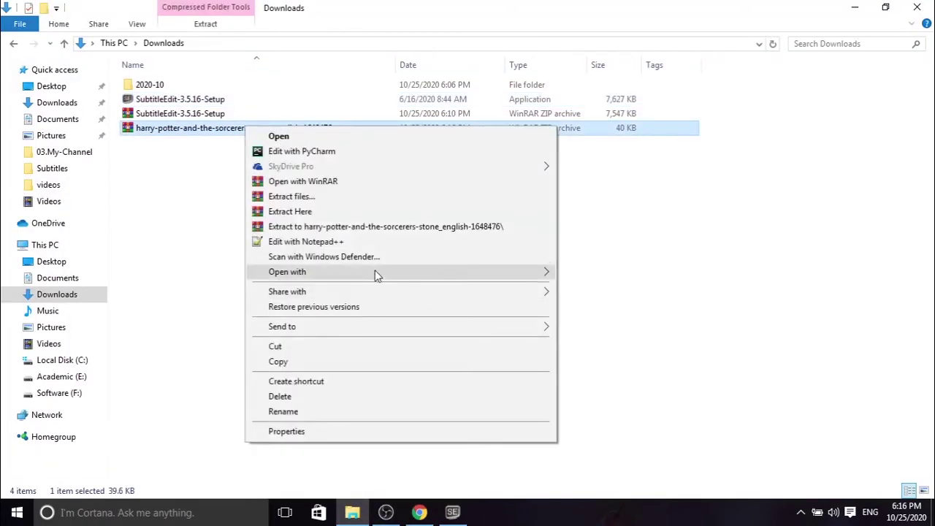
{"action": "left_click", "coordinate": [517, 213]}
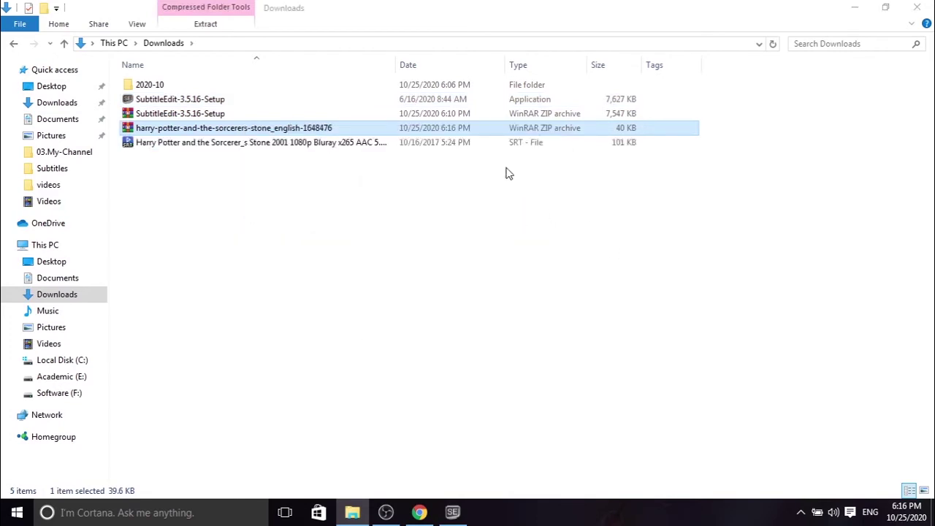
{"action": "left_click", "coordinate": [489, 157]}
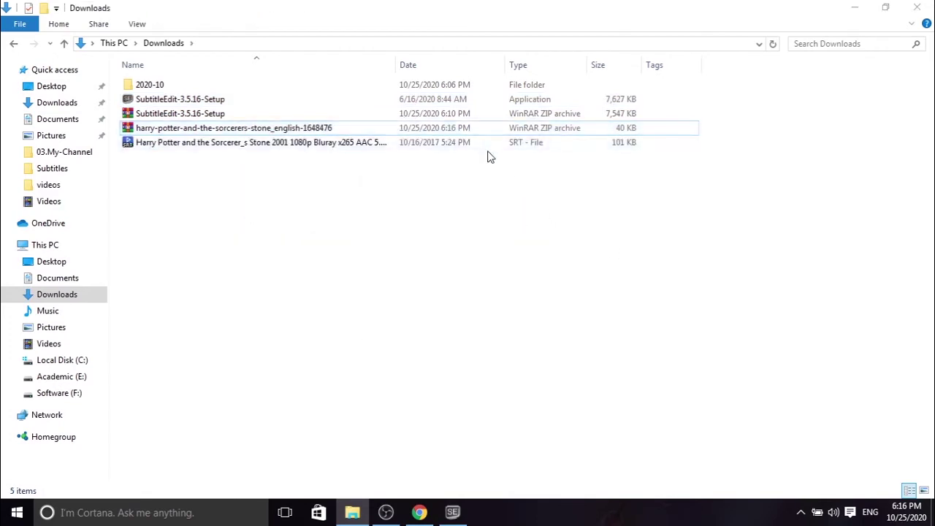
- Maximize Subtitle Edit, try Translate with Google, and dismiss the no-subtitle-loaded warning
{"action": "left_click", "coordinate": [454, 513]}
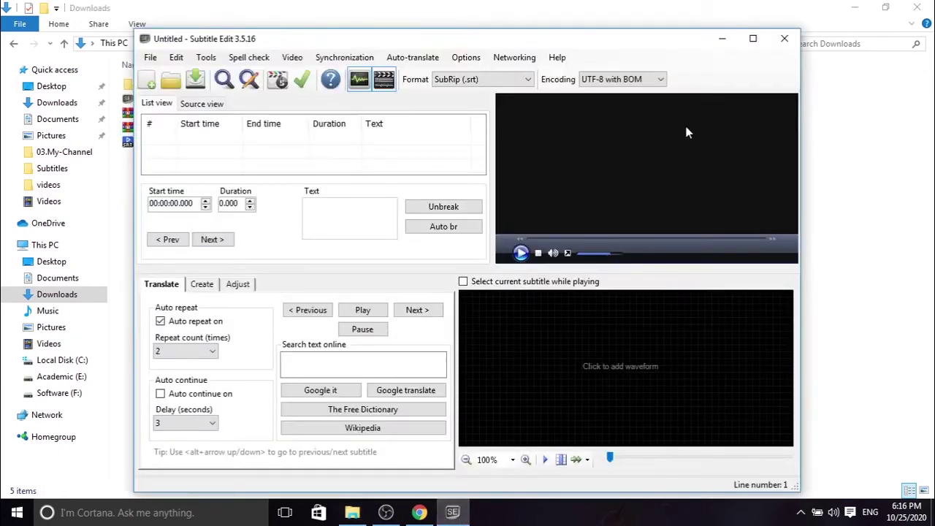
{"action": "left_click", "coordinate": [752, 38]}
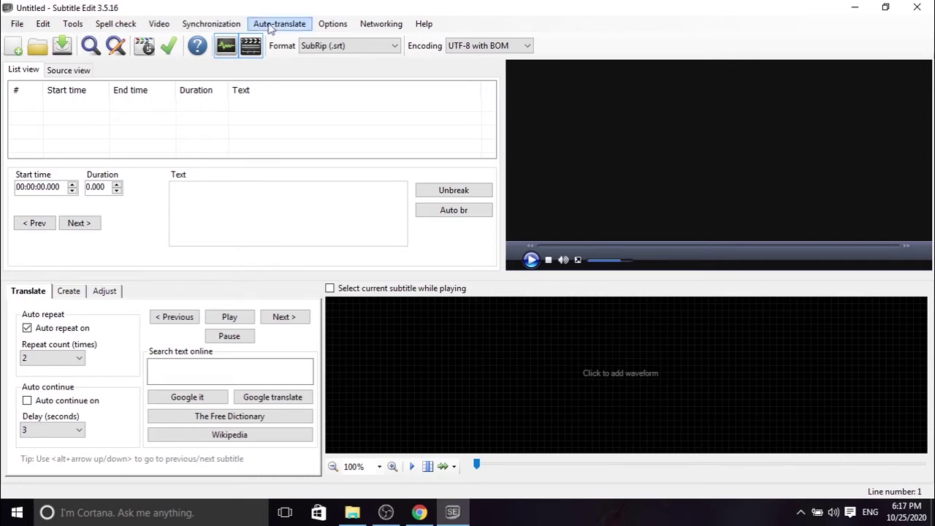
{"action": "left_click", "coordinate": [289, 25]}
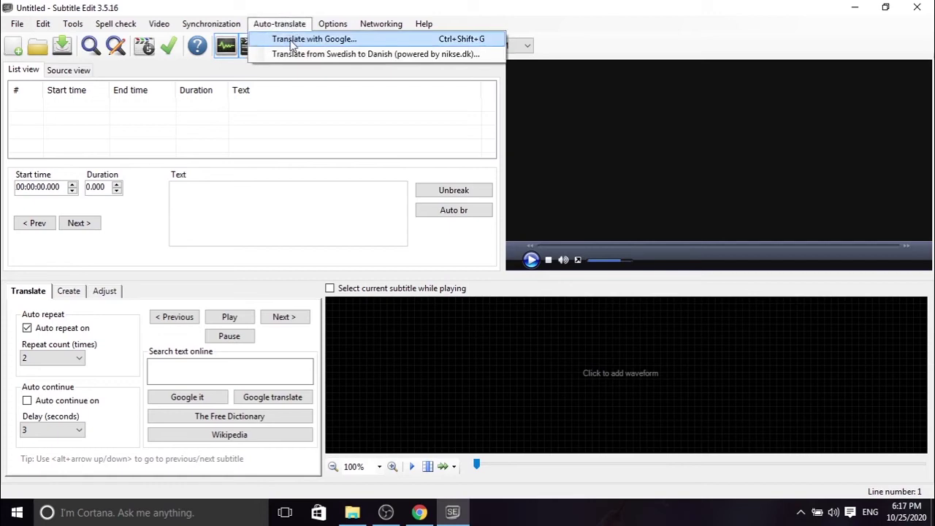
{"action": "left_click", "coordinate": [291, 41]}
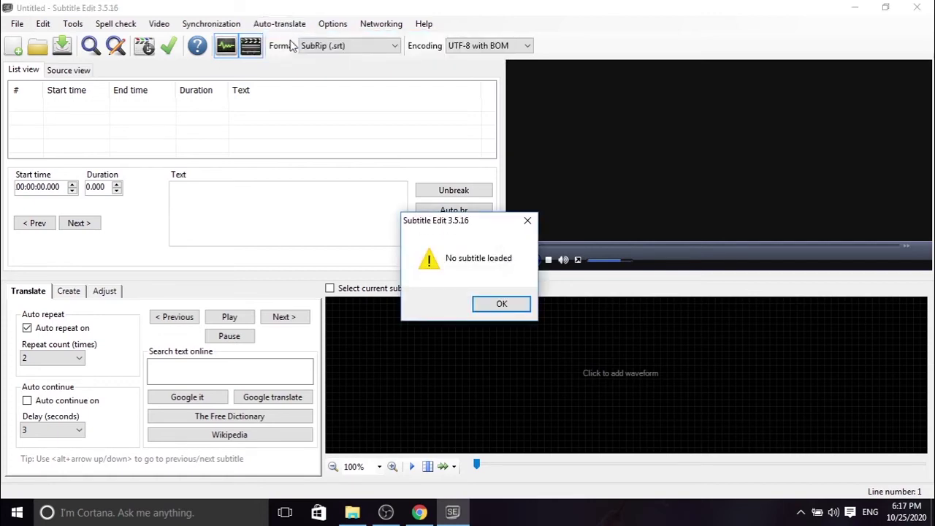
{"action": "left_click", "coordinate": [526, 219]}
- Open the Sorcerer's Stone SRT from Downloads and bring up the Google translate window
{"action": "left_click", "coordinate": [17, 24]}
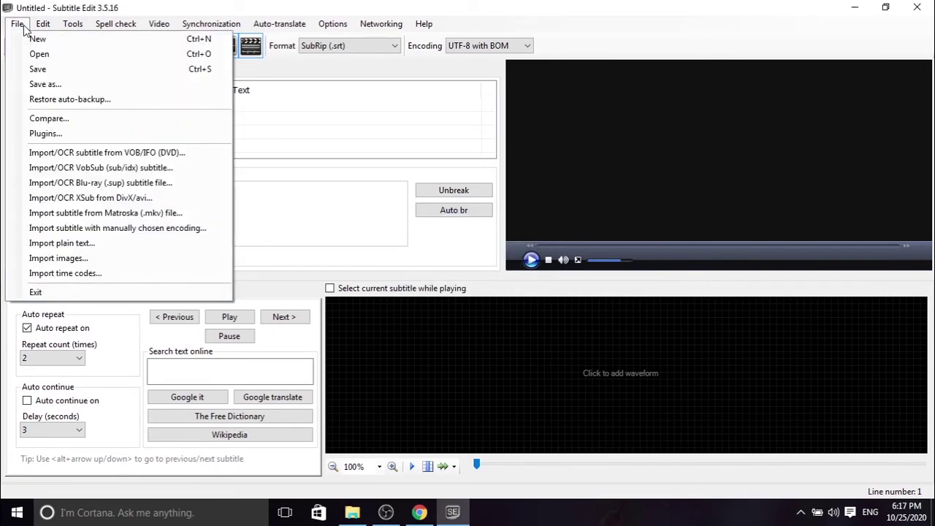
{"action": "left_click", "coordinate": [63, 57]}
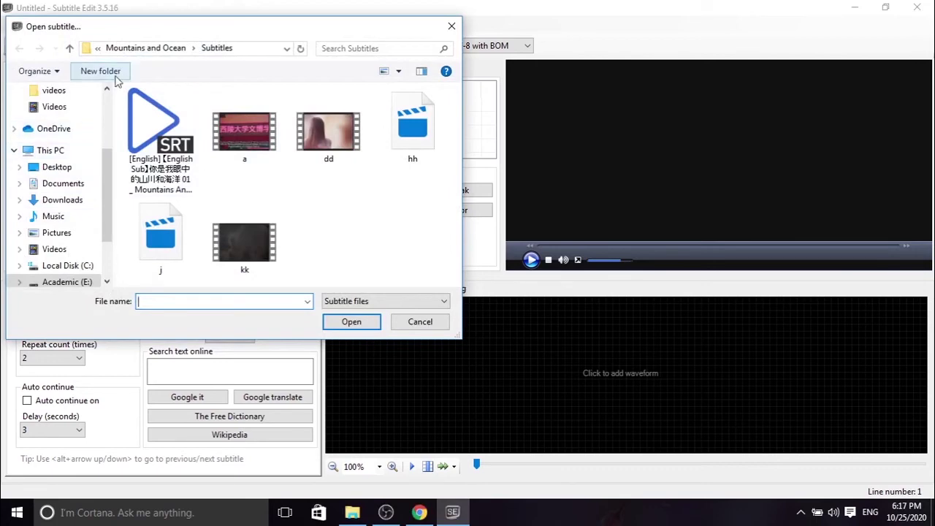
{"action": "left_click", "coordinate": [63, 199]}
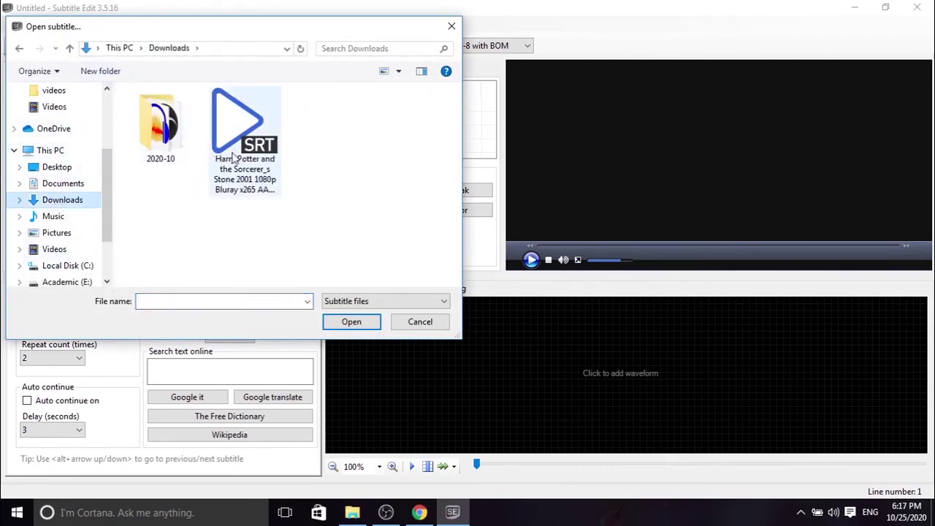
{"action": "left_click", "coordinate": [241, 135]}
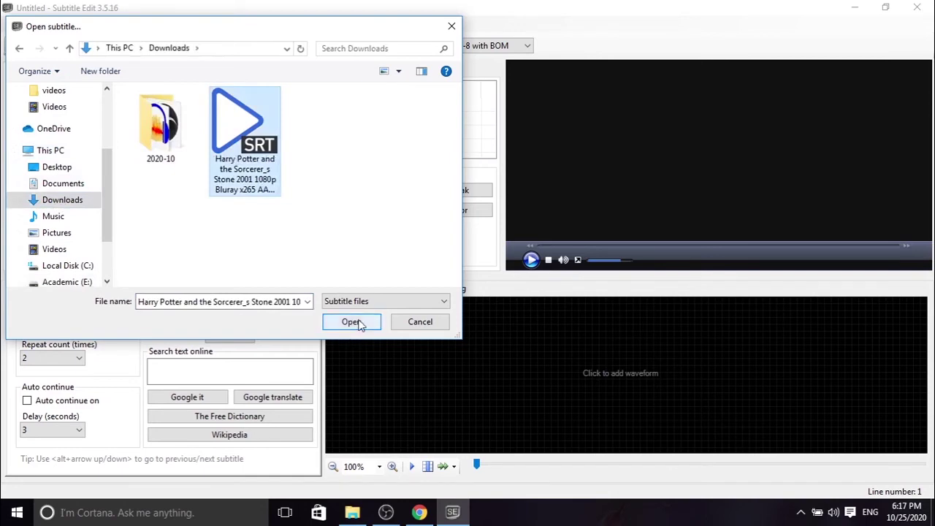
{"action": "left_click", "coordinate": [351, 322]}
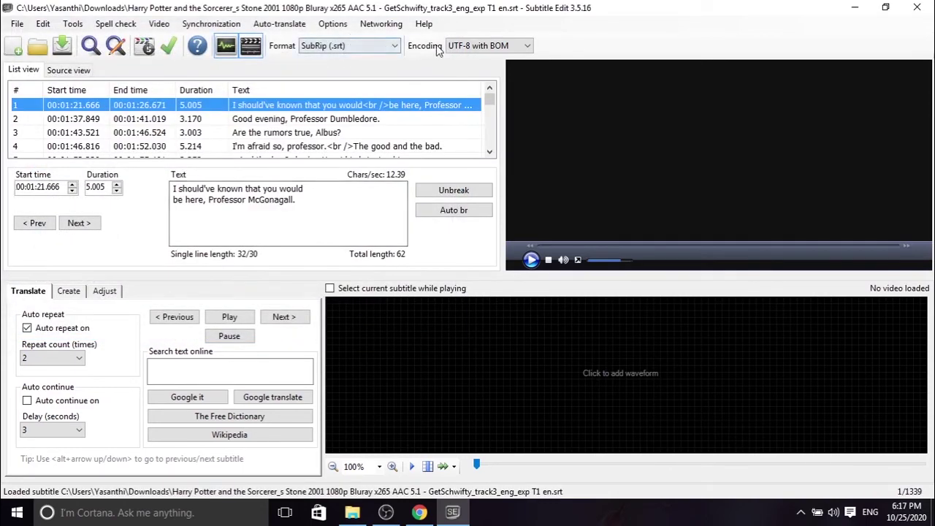
{"action": "left_click", "coordinate": [280, 25]}
{"action": "left_click", "coordinate": [283, 43]}
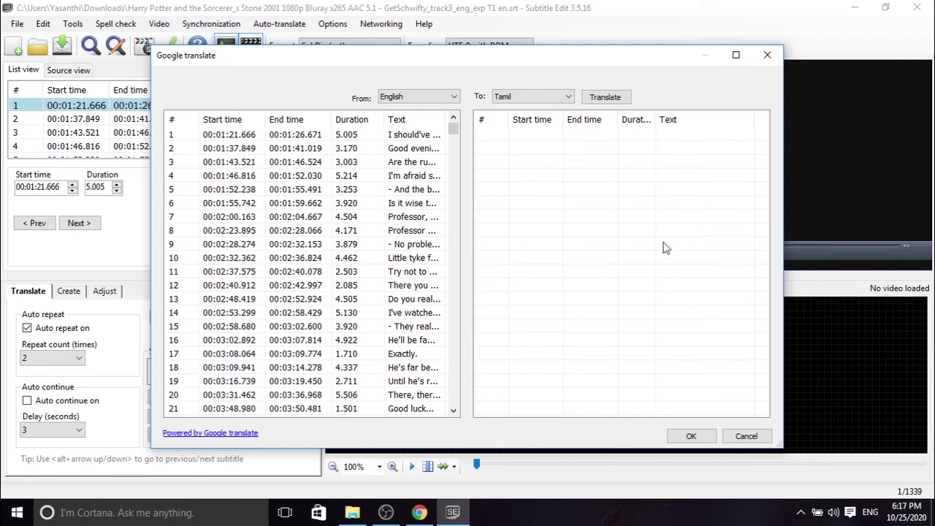
- Set the translation target to Sinhala, start translating, and acknowledge the API key notice
{"action": "left_click", "coordinate": [569, 97]}
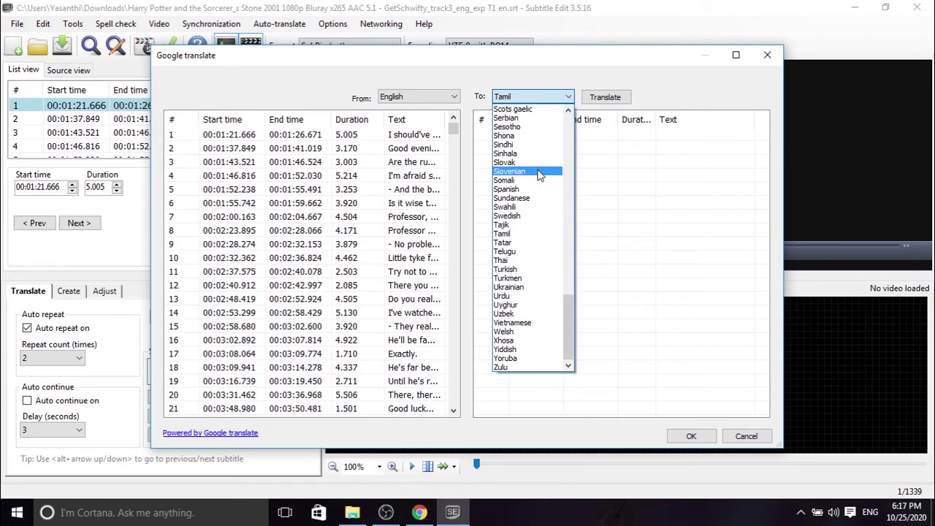
{"action": "left_click", "coordinate": [528, 234]}
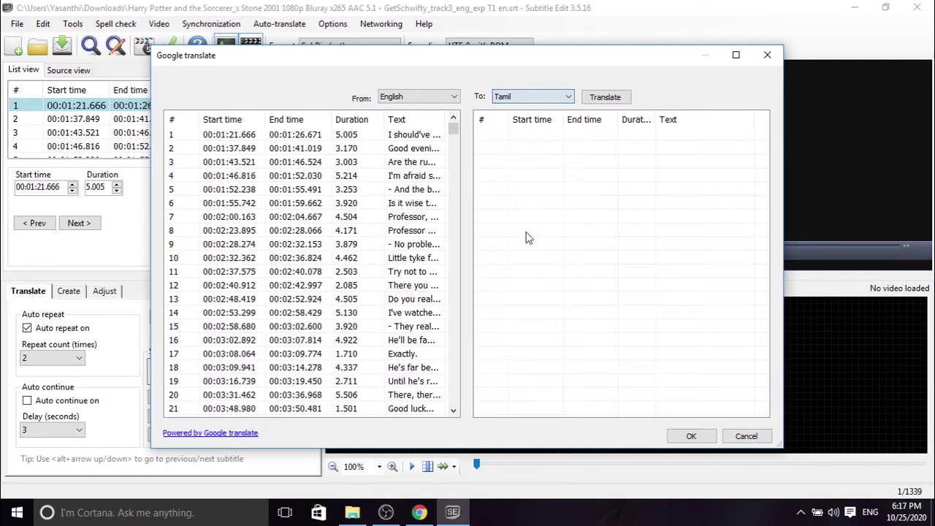
{"action": "left_click", "coordinate": [556, 97]}
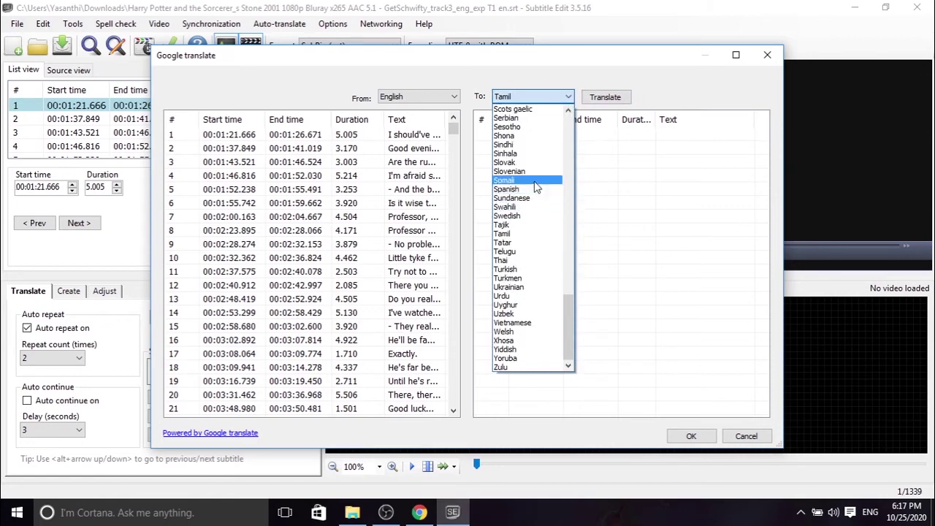
{"action": "left_click", "coordinate": [538, 154]}
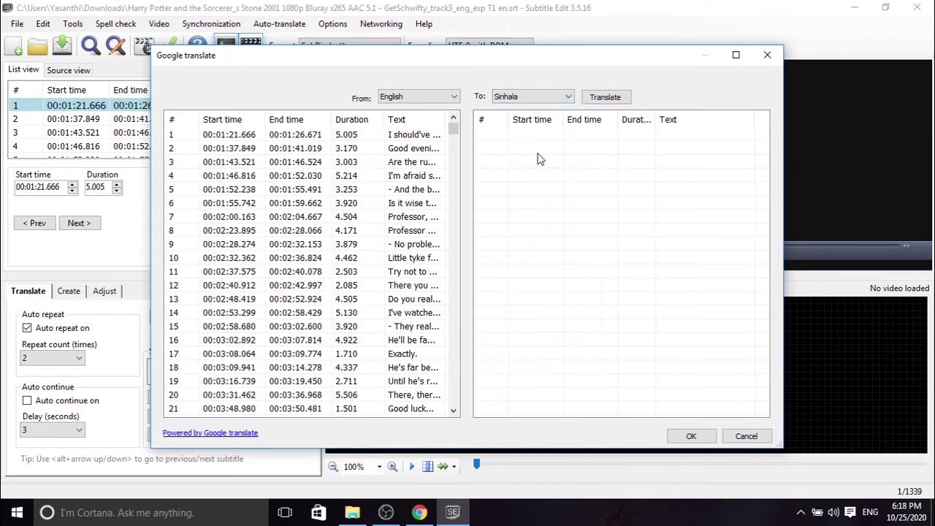
{"action": "left_click", "coordinate": [604, 97]}
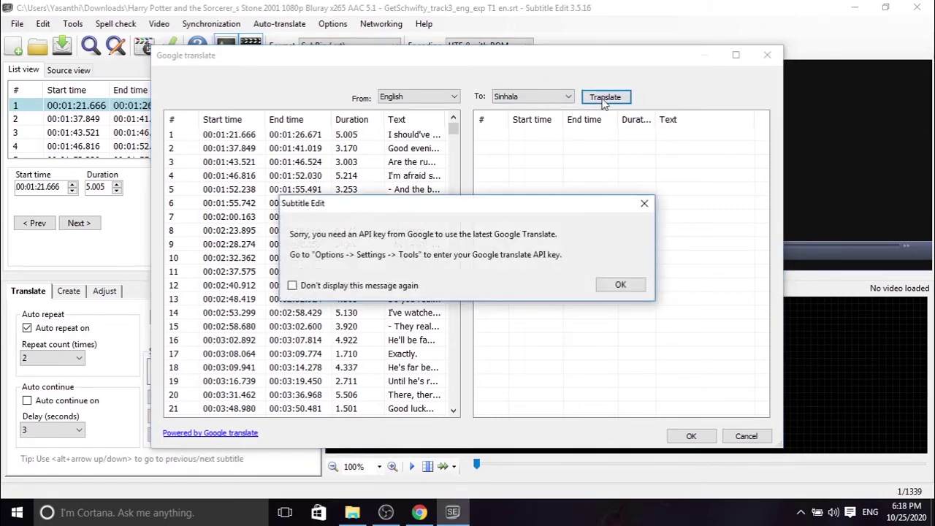
{"action": "left_click", "coordinate": [620, 286]}
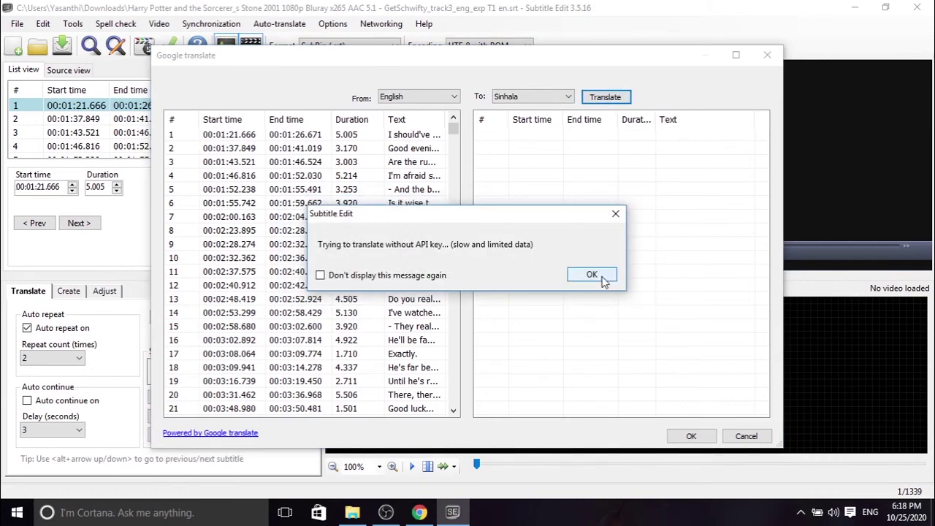
- Dismiss the missing-API-key warning so all 1339 lines translate into Sinhala
{"action": "left_click", "coordinate": [592, 275]}
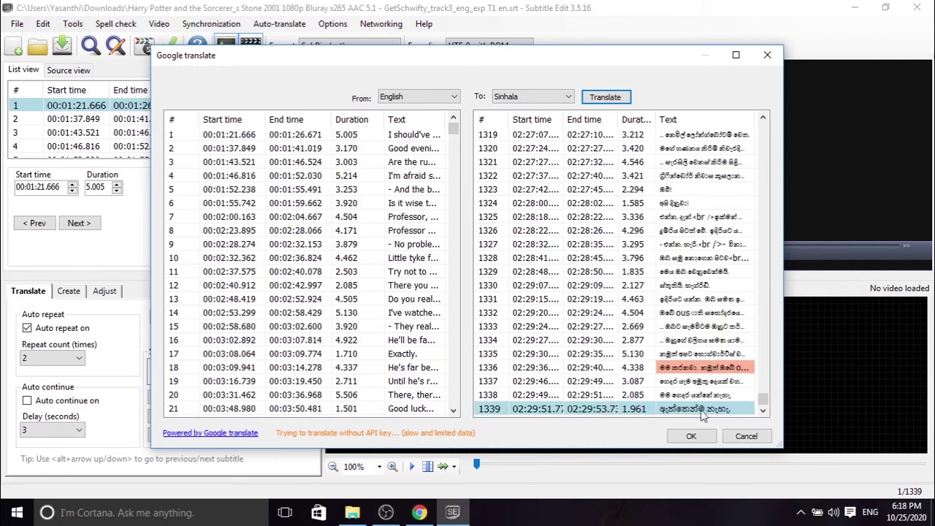
- Accept the Sinhala translation and apply it to the Harry Potter subtitle
{"action": "left_click", "coordinate": [691, 435]}
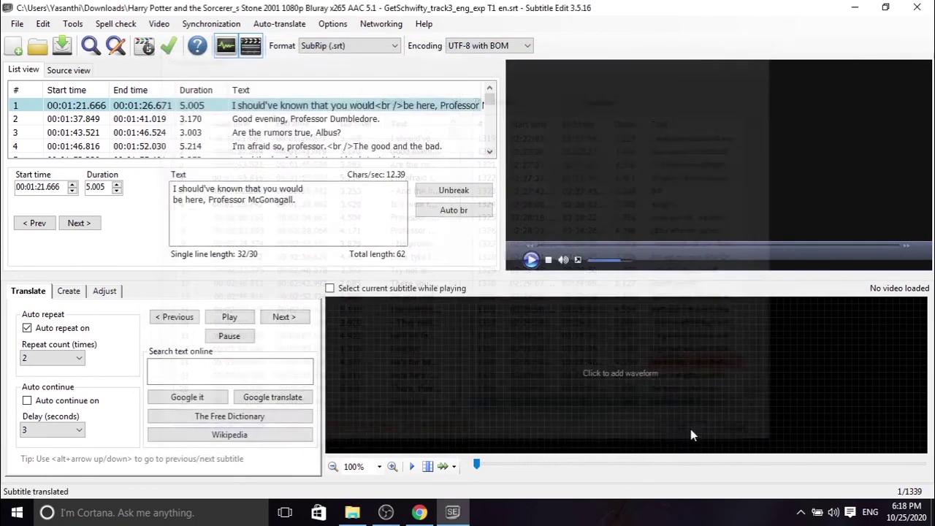